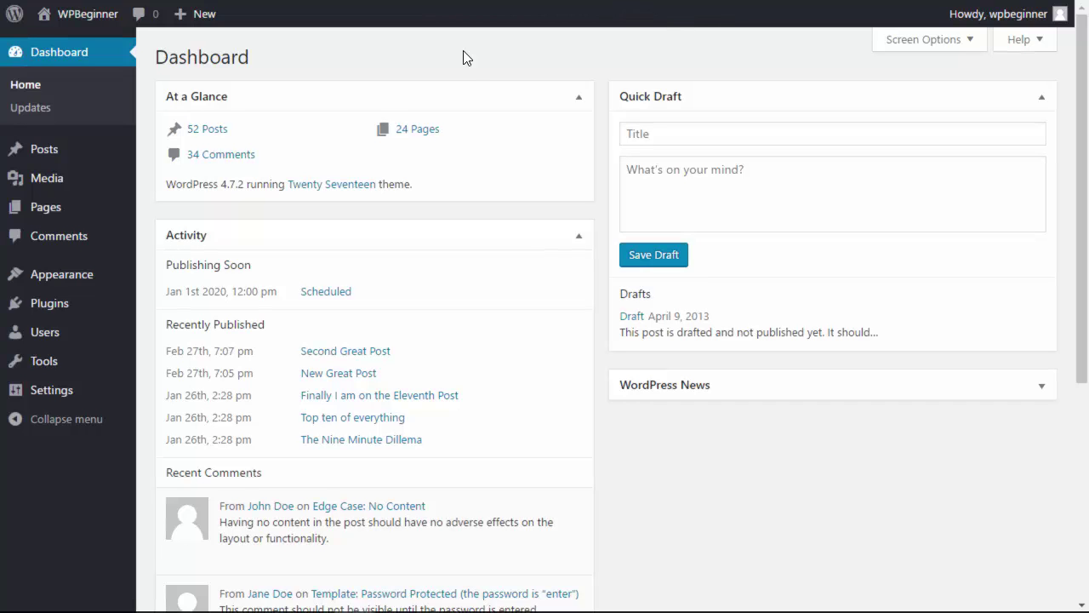
Search the plugin directory for 'yoast seo', then install and activate Yoast SEO
{"action": "mouse_move", "coordinate": [39, 304]}
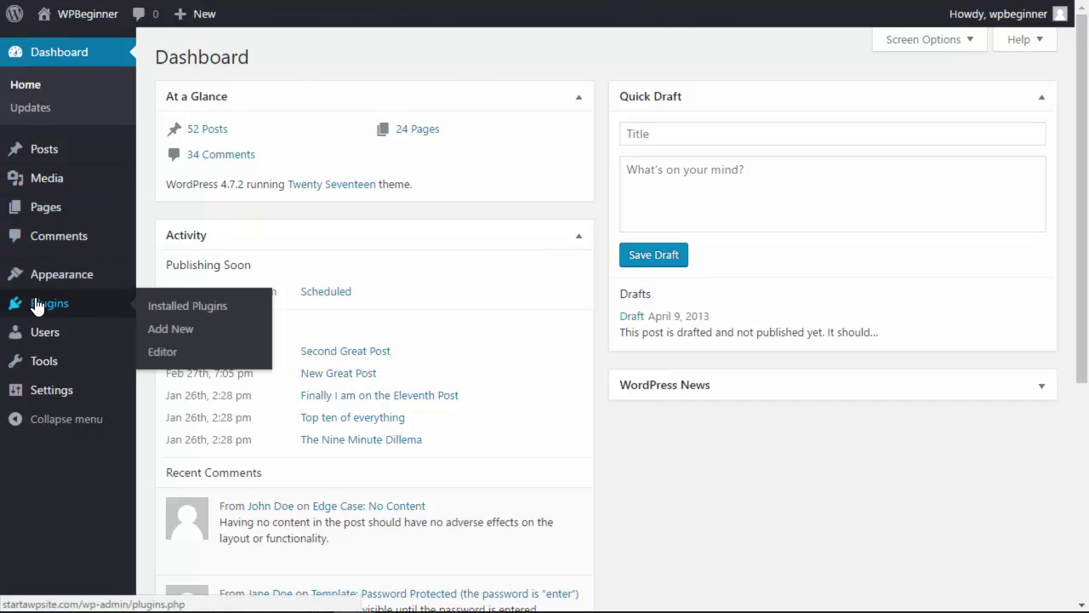
{"action": "left_click", "coordinate": [171, 337]}
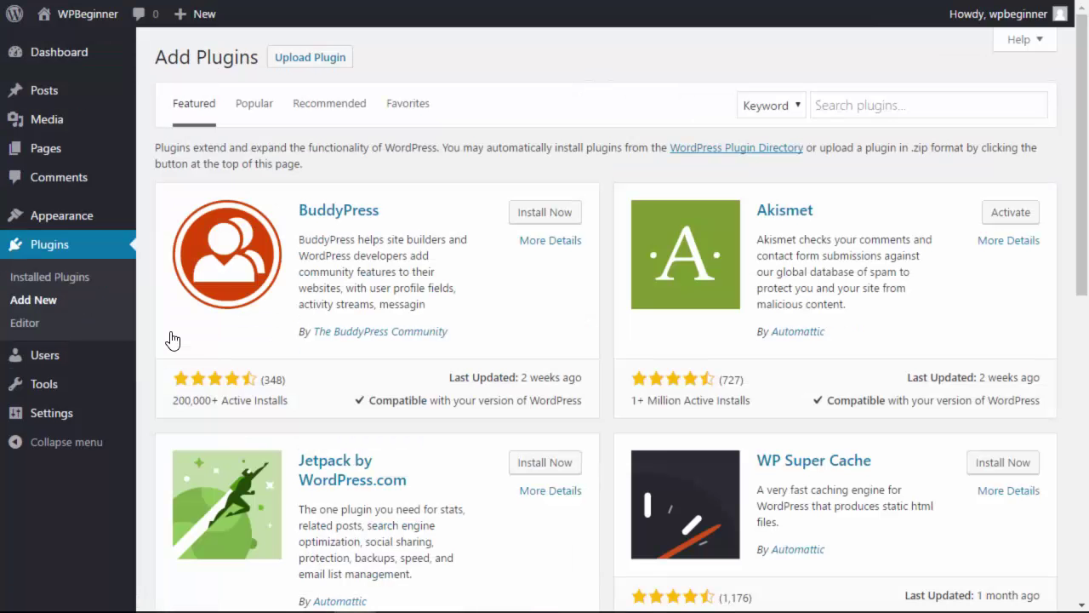
{"action": "left_click", "coordinate": [836, 107]}
{"action": "type", "text": "yoast se"}
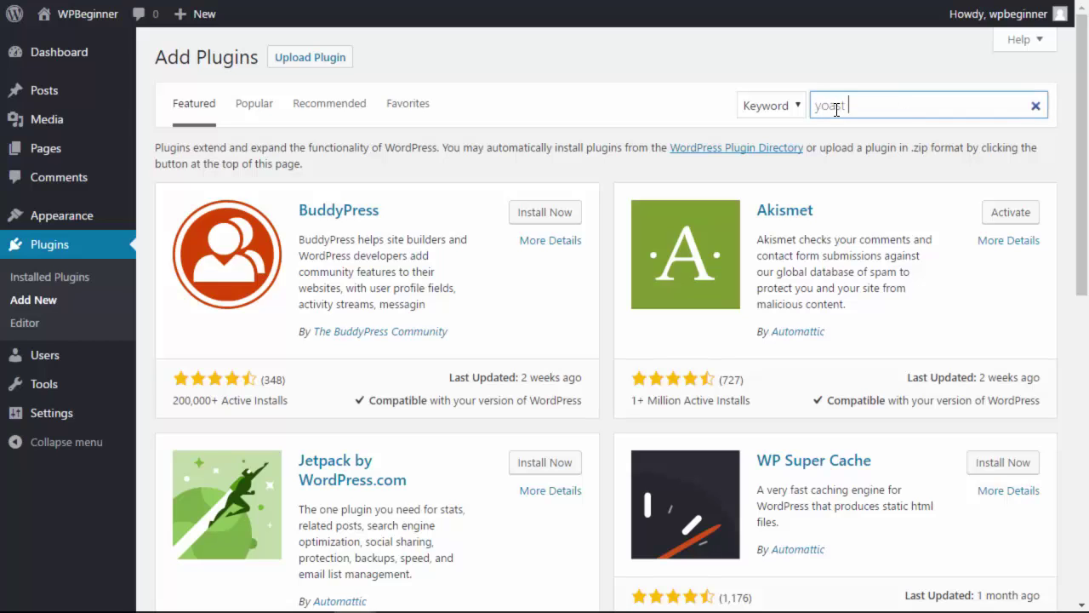
{"action": "type", "text": "o"}
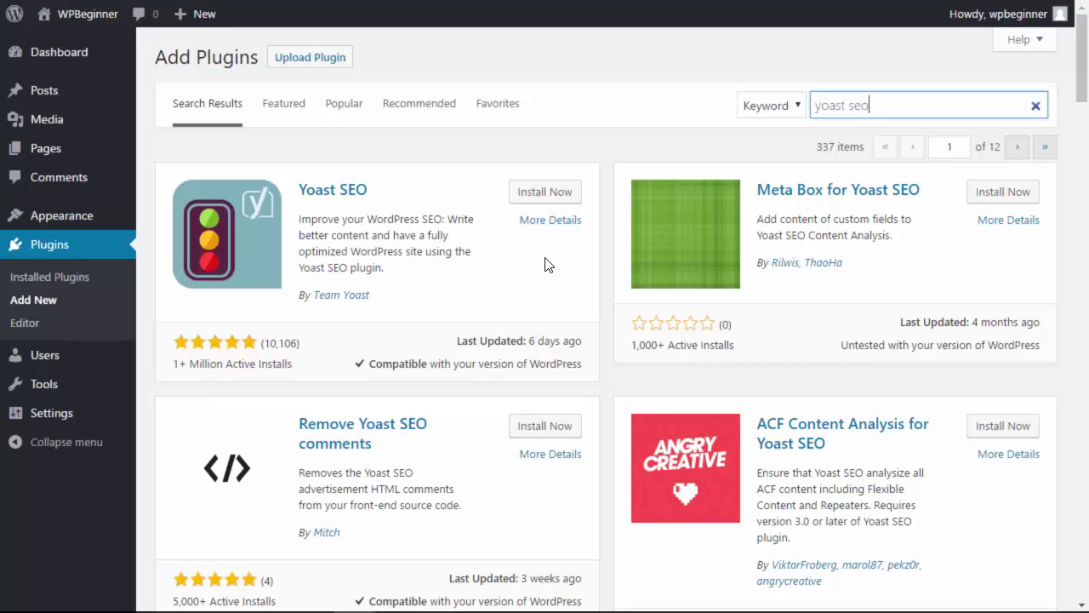
{"action": "left_click", "coordinate": [558, 198]}
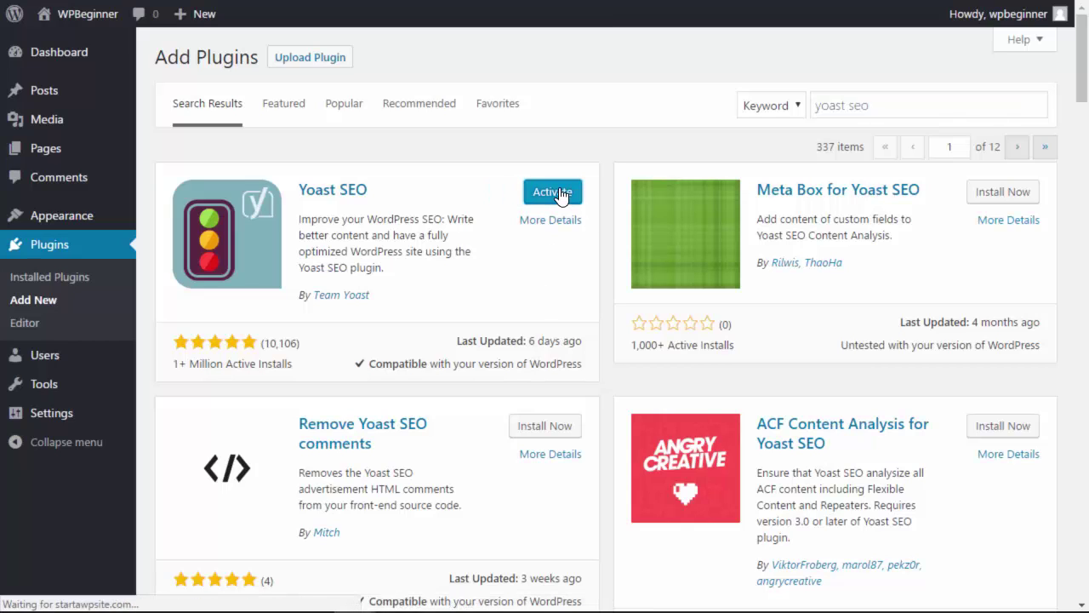
{"action": "left_click", "coordinate": [561, 195]}
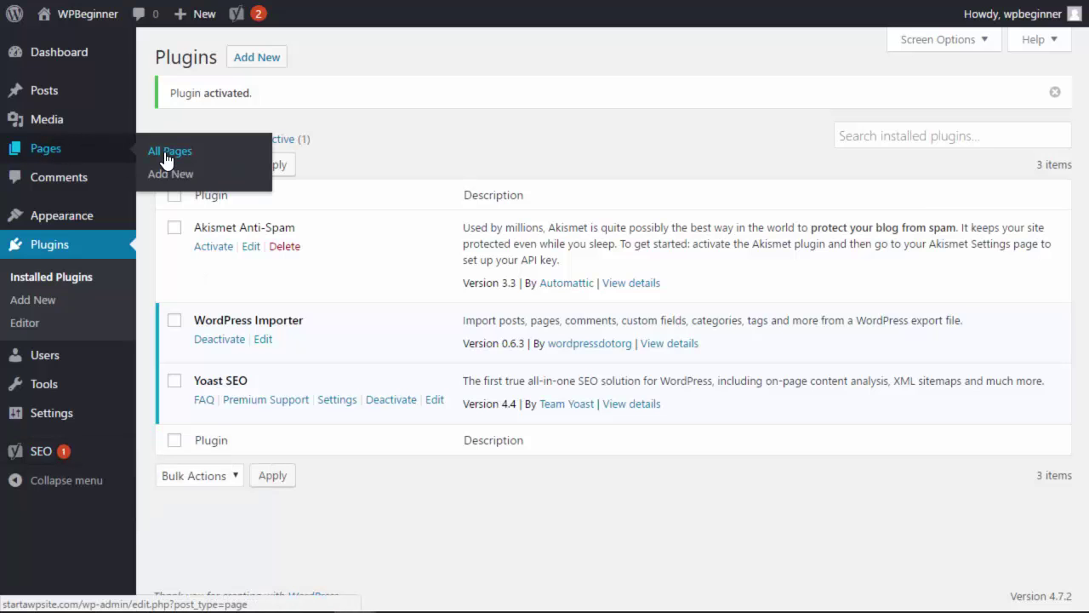
Open the Page Markup And Formatting page for editing from All Pages
{"action": "left_click", "coordinate": [165, 157]}
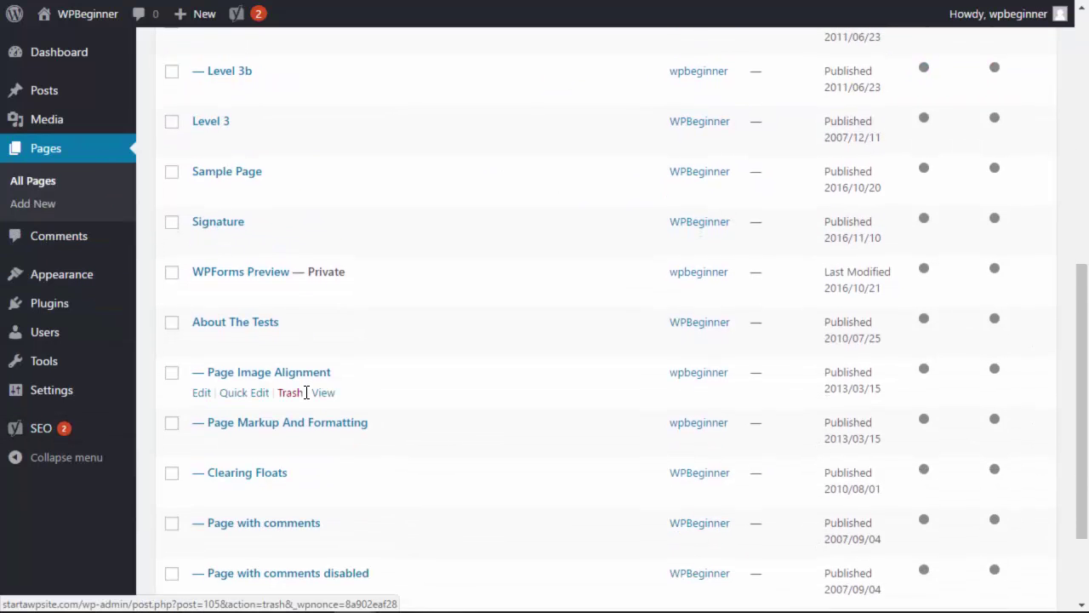
{"action": "scroll", "coordinate": [307, 392], "scroll_direction": "down", "scroll_amount": 1}
{"action": "left_click", "coordinate": [199, 367]}
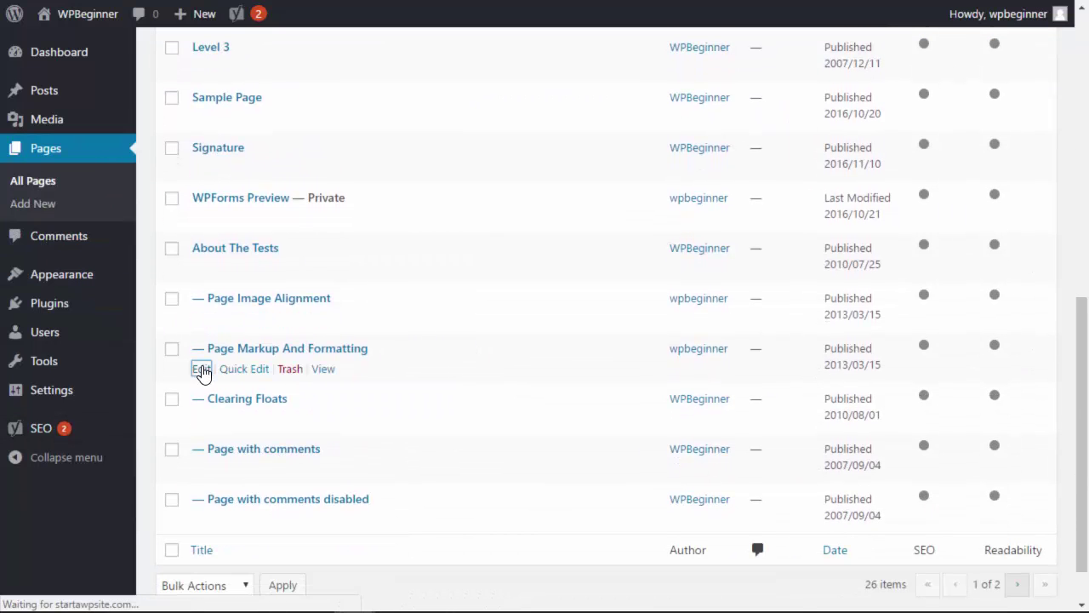
{"action": "scroll", "coordinate": [549, 309], "scroll_direction": "down", "scroll_amount": 5}
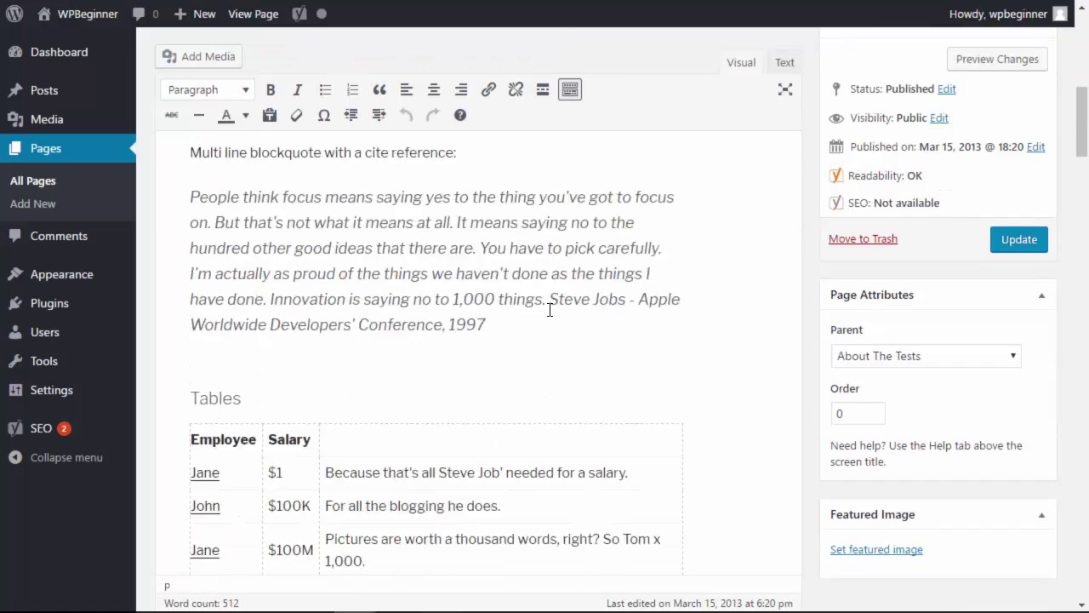
{"action": "scroll", "coordinate": [815, 362], "scroll_direction": "down", "scroll_amount": 15}
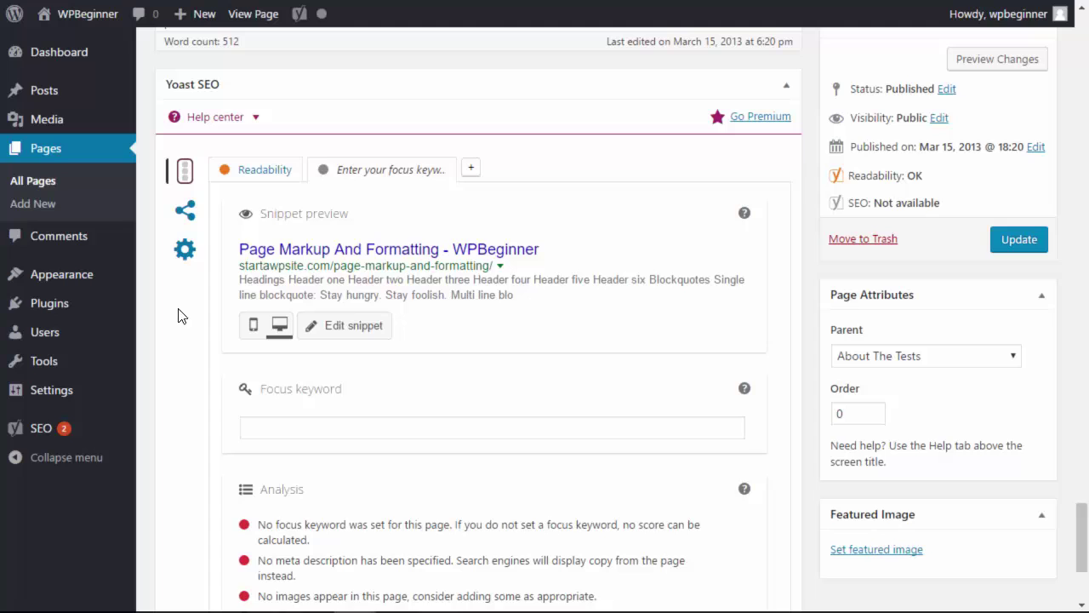
In Yoast's Advanced settings, set meta robots index to noindex and follow to nofollow
{"action": "left_click", "coordinate": [185, 253]}
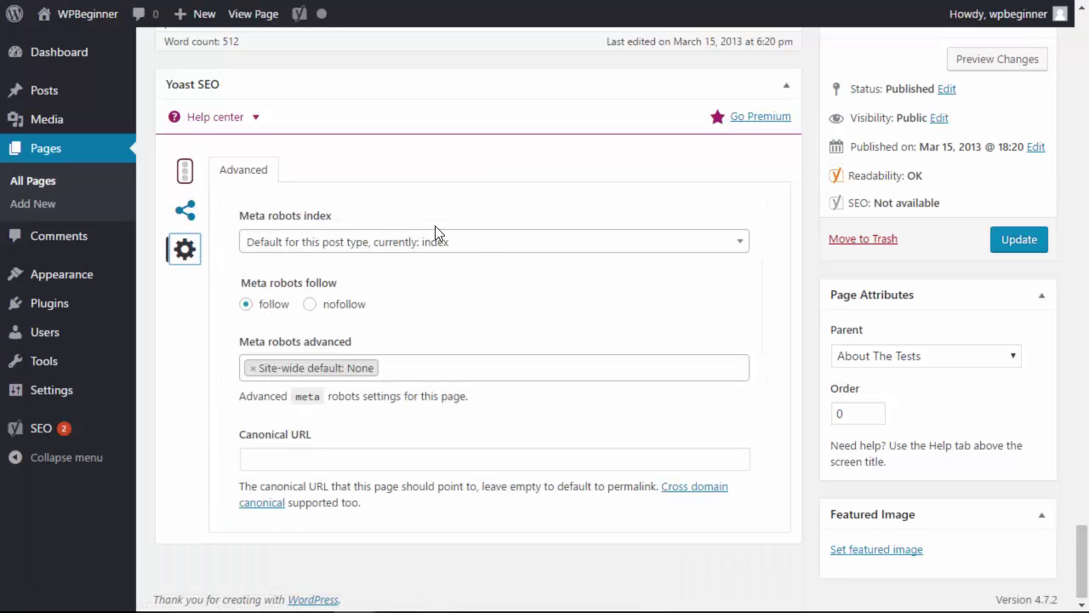
{"action": "left_click", "coordinate": [483, 249]}
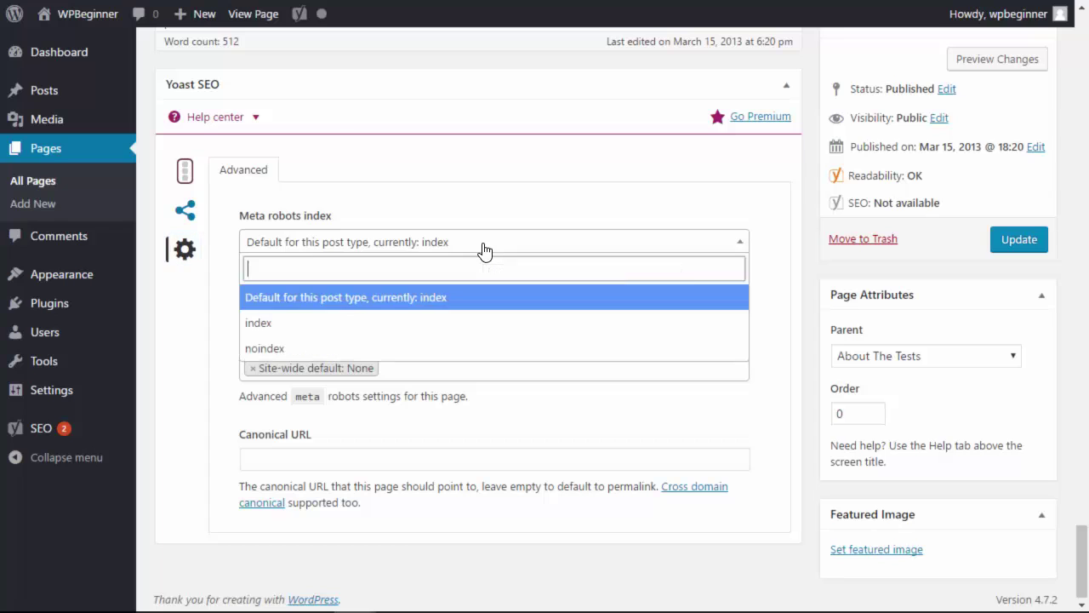
{"action": "left_click", "coordinate": [273, 352]}
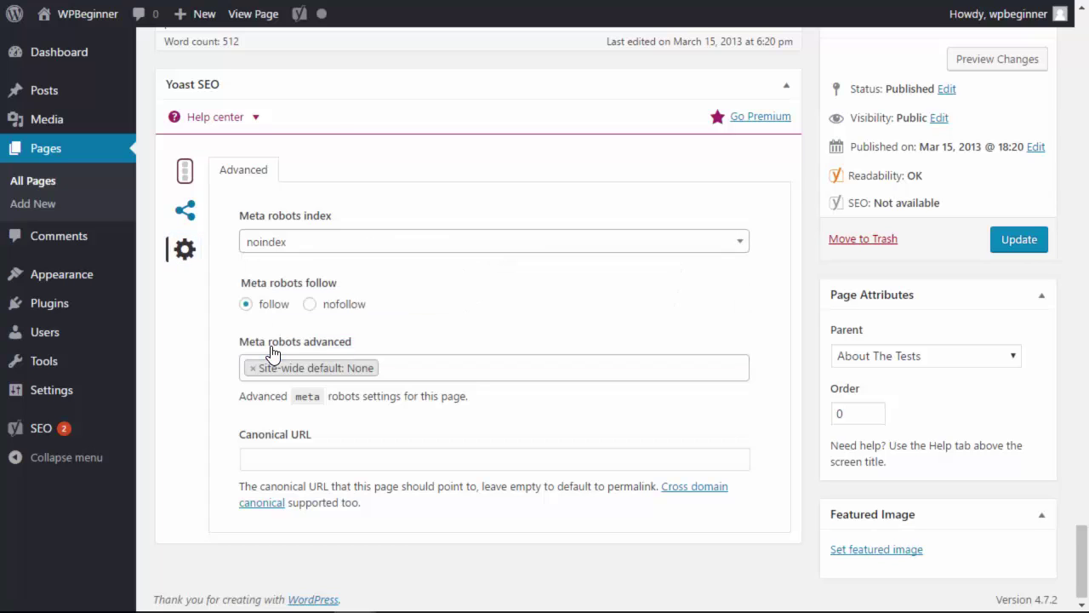
{"action": "left_click", "coordinate": [313, 308]}
Update the page and open its live permalink in a new tab
{"action": "left_click", "coordinate": [1019, 247]}
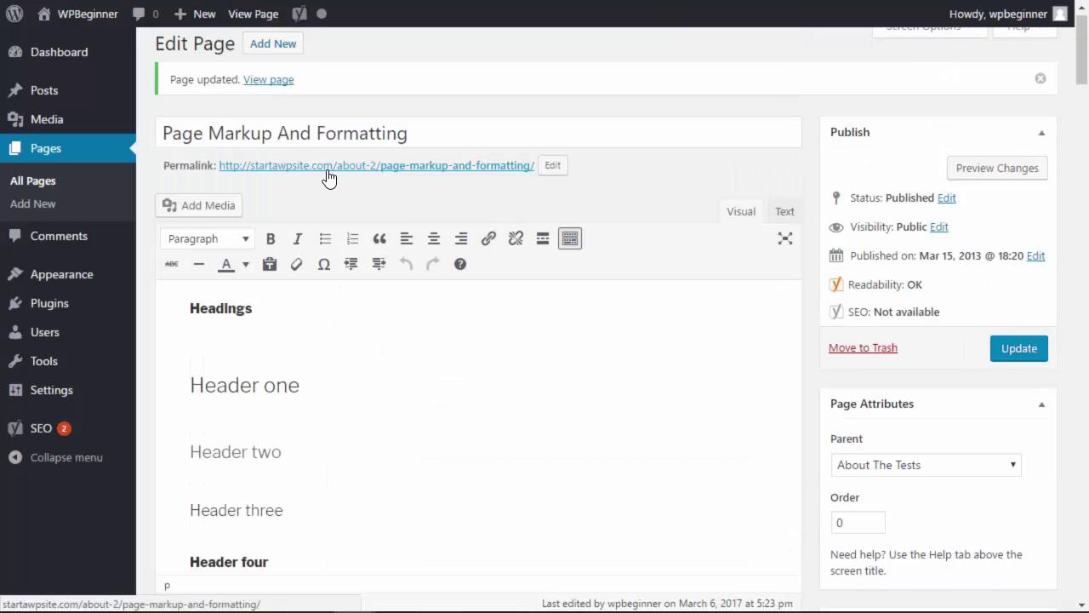
{"action": "right_click", "coordinate": [330, 176]}
{"action": "left_click", "coordinate": [362, 184]}
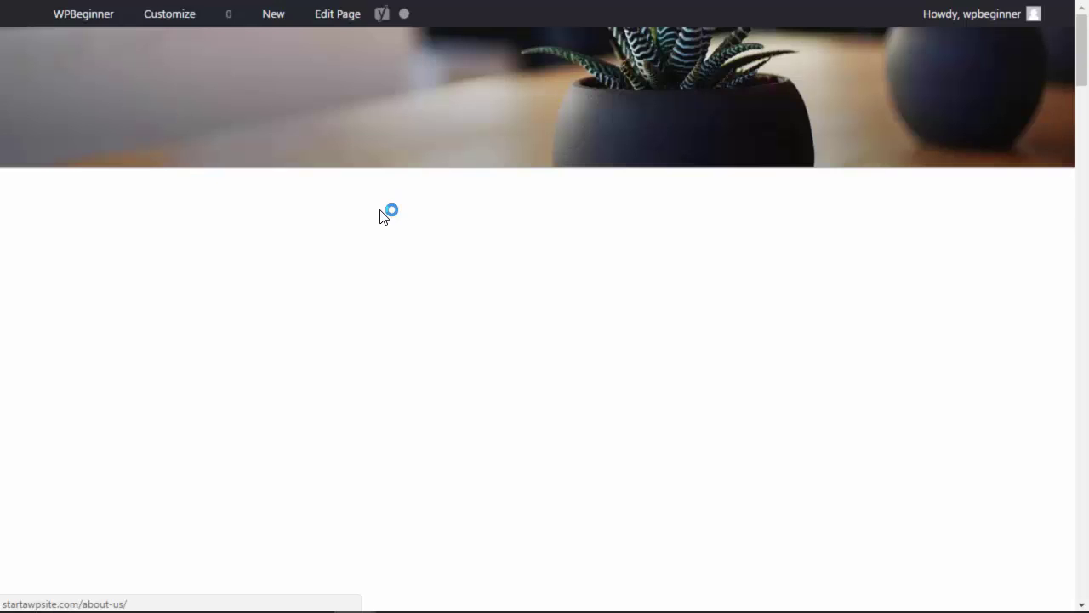
{"action": "scroll", "coordinate": [406, 428], "scroll_direction": "down", "scroll_amount": 1}
View the live page's source and select the noindex,nofollow robots meta tag on line 13
{"action": "right_click", "coordinate": [453, 397]}
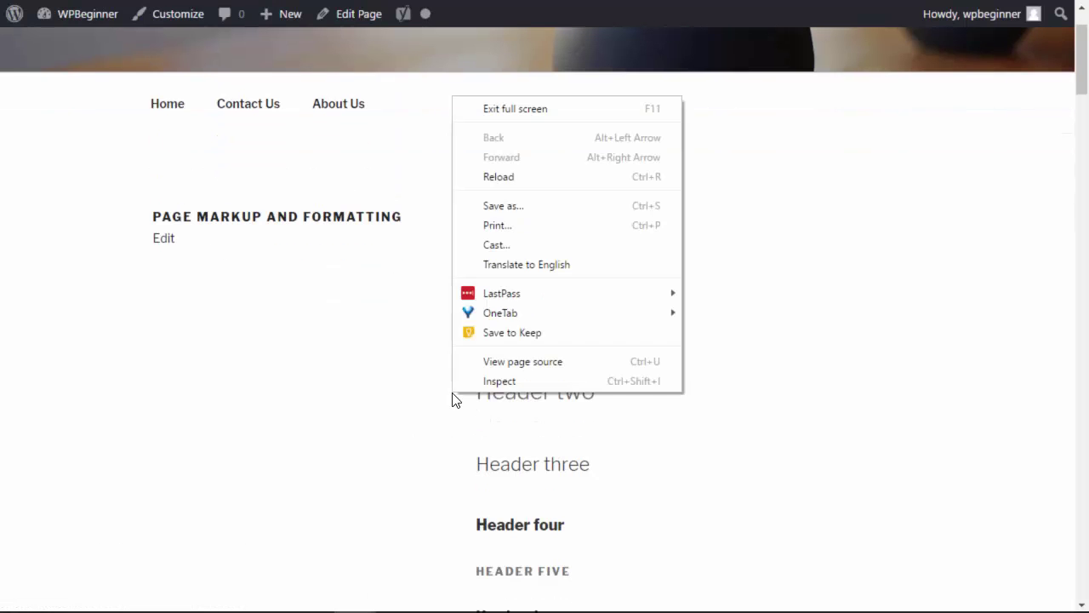
{"action": "left_click", "coordinate": [494, 364]}
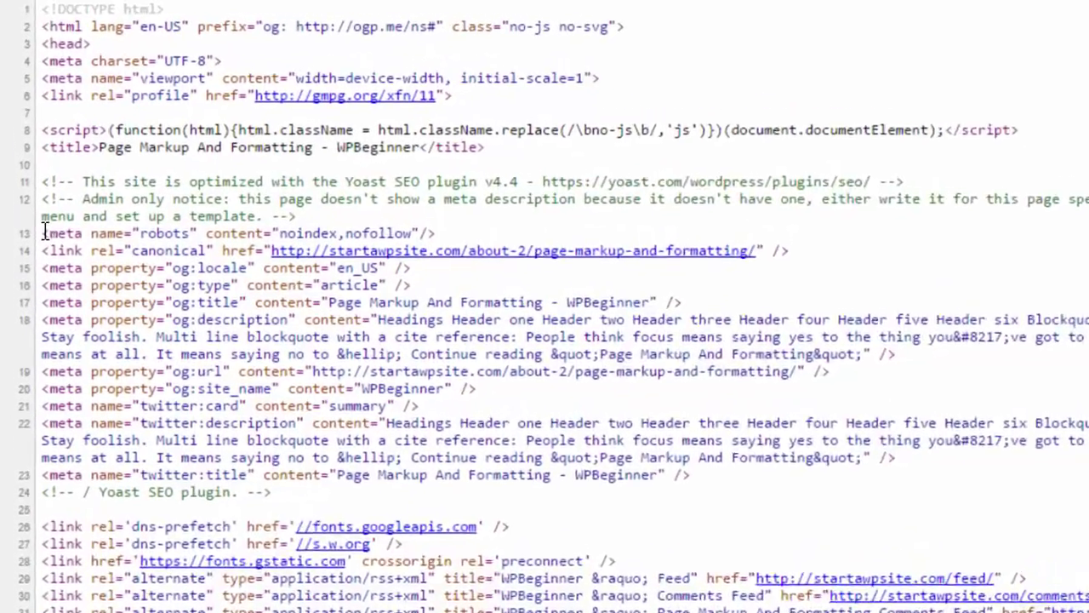
{"action": "left_click_drag", "start_coordinate": [44, 233], "coordinate": [428, 232]}
{"action": "left_click_drag", "start_coordinate": [502, 272], "coordinate": [519, 272]}
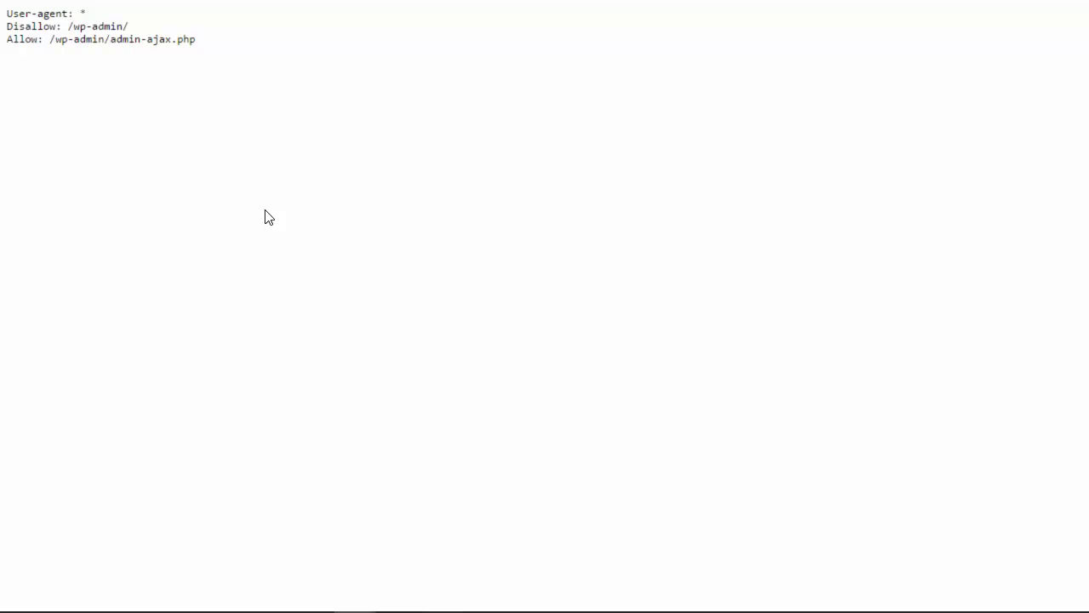
Exit full screen on the robots.txt tab and select its full web address
{"action": "key", "text": "F11"}
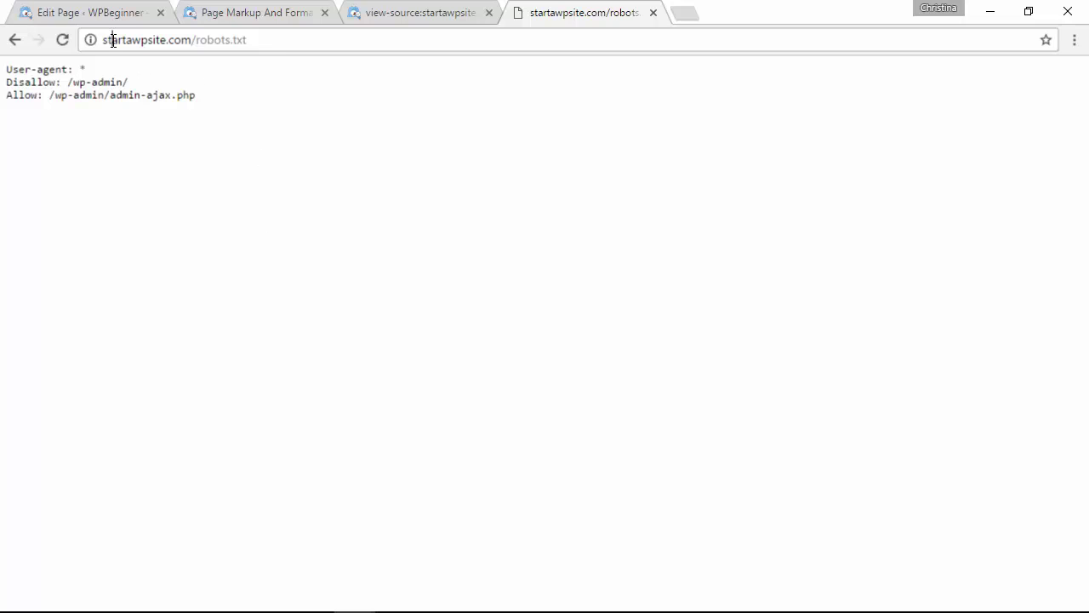
{"action": "left_click_drag", "start_coordinate": [112, 40], "coordinate": [269, 34]}
{"action": "left_click", "coordinate": [256, 39]}
{"action": "triple_click", "coordinate": [255, 39]}
Append 'Disallow: /about-2/page-markup-and-formatting' to robots.txt and widen the Notepad window to fit it
{"action": "left_click_drag", "start_coordinate": [1088, 340], "coordinate": [404, 184]}
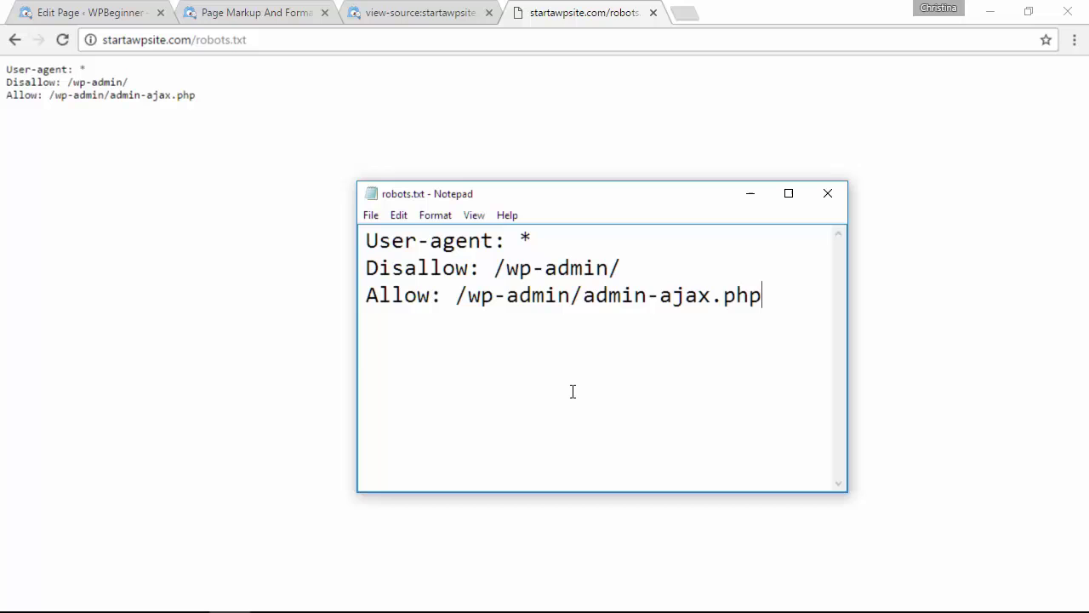
{"action": "key", "text": "Return"}
{"action": "type", "text": "Disallow:"}
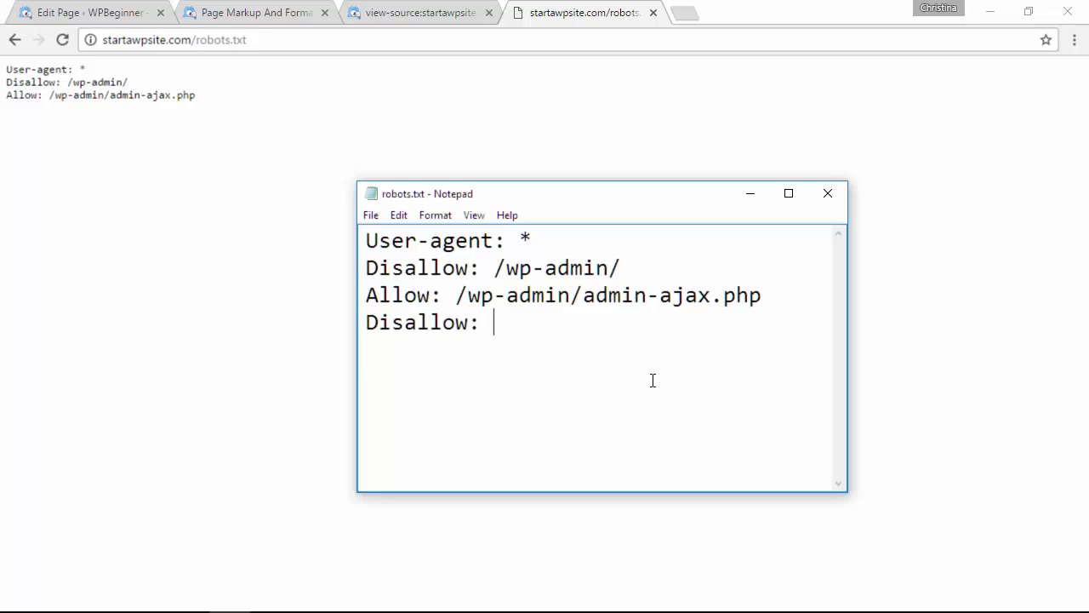
{"action": "type", "text": "/about-2/page-markup-and-formatting"}
{"action": "left_click_drag", "start_coordinate": [848, 360], "coordinate": [1011, 349]}
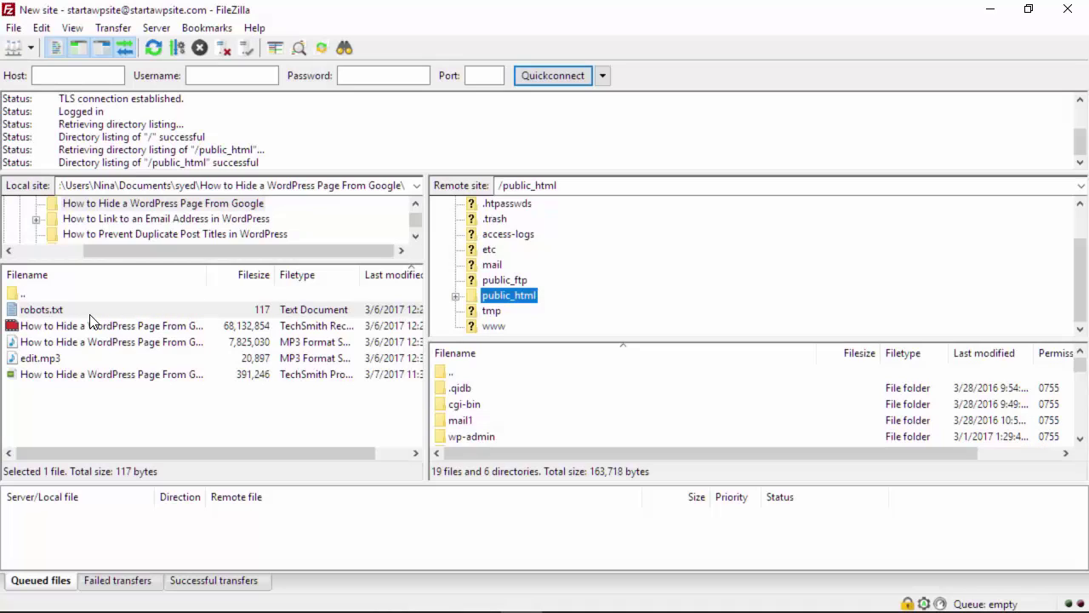
Upload the local robots.txt to /public_html and check the enlarged remote file list
{"action": "right_click", "coordinate": [91, 312]}
{"action": "left_click", "coordinate": [123, 327]}
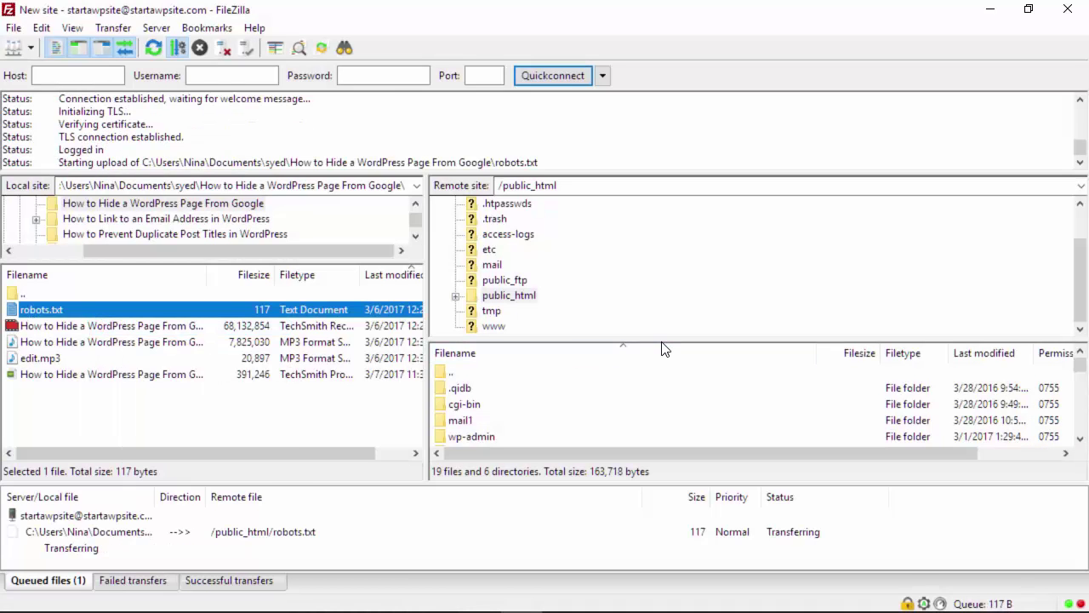
{"action": "left_click_drag", "start_coordinate": [661, 339], "coordinate": [663, 265]}
{"action": "scroll", "coordinate": [655, 321], "scroll_direction": "down", "scroll_amount": 8}
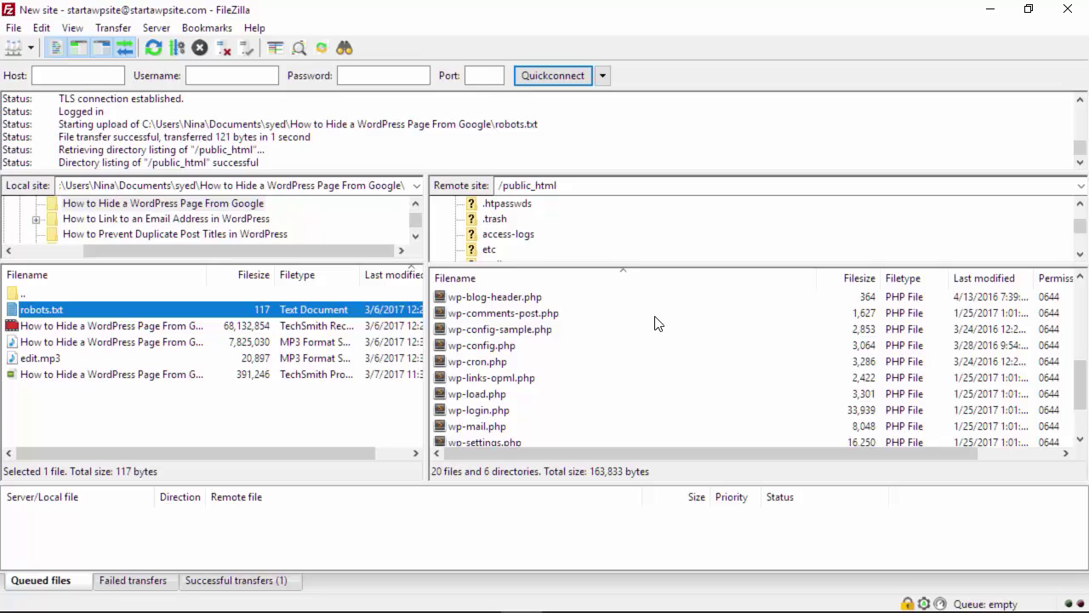
{"action": "scroll", "coordinate": [655, 321], "scroll_direction": "up", "scroll_amount": 5}
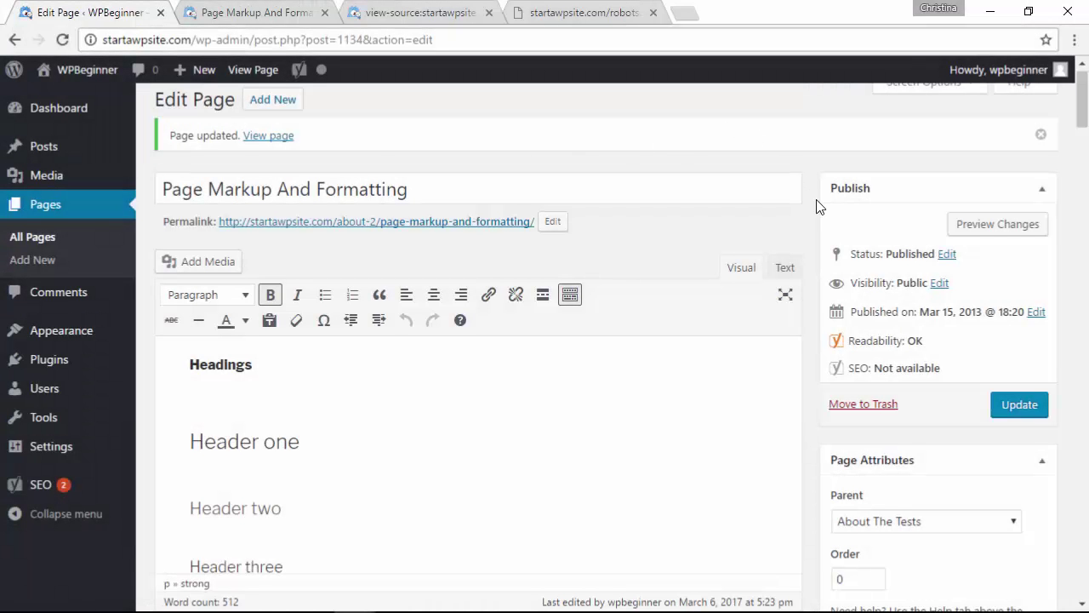
Set the page's visibility to Password protected with a page password, then update the page
{"action": "scroll", "coordinate": [815, 206], "scroll_direction": "down", "scroll_amount": 3}
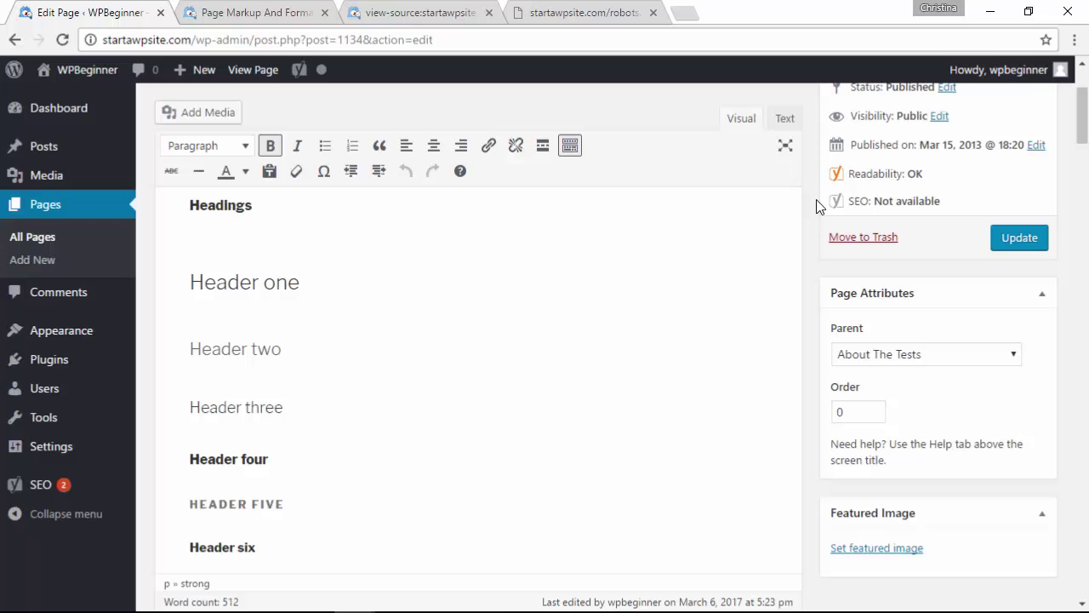
{"action": "scroll", "coordinate": [815, 206], "scroll_direction": "up", "scroll_amount": 1}
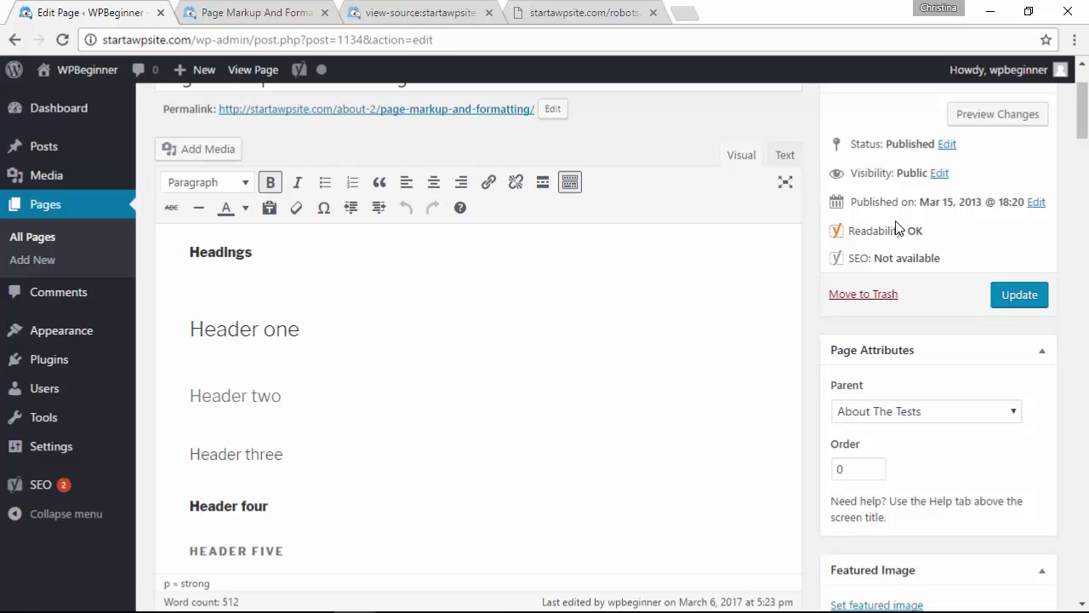
{"action": "left_click", "coordinate": [940, 173]}
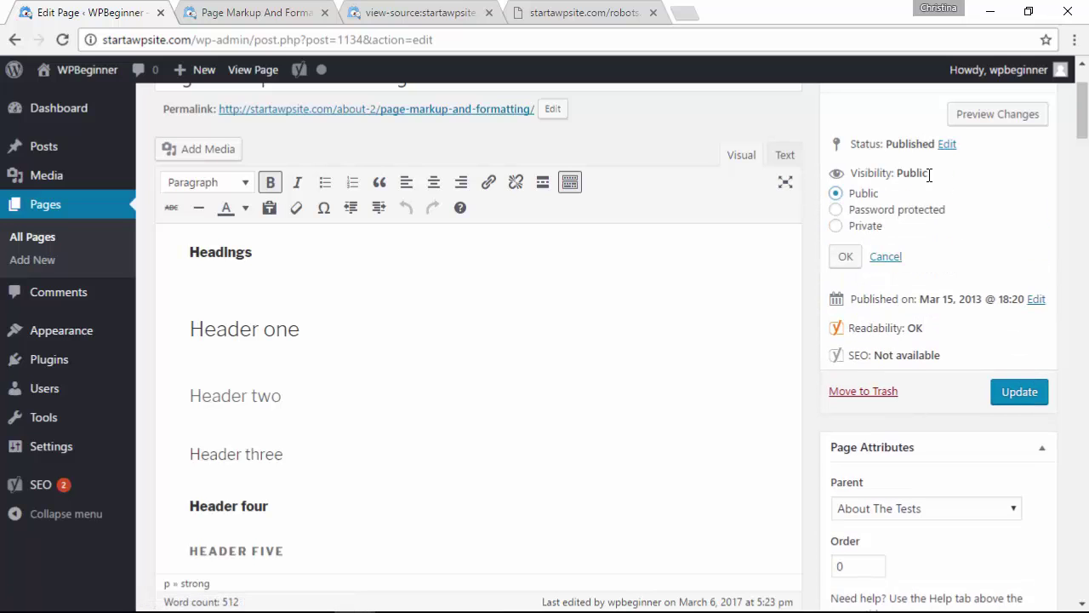
{"action": "left_click", "coordinate": [859, 209]}
{"action": "left_click", "coordinate": [899, 249]}
{"action": "type", "text": "password"}
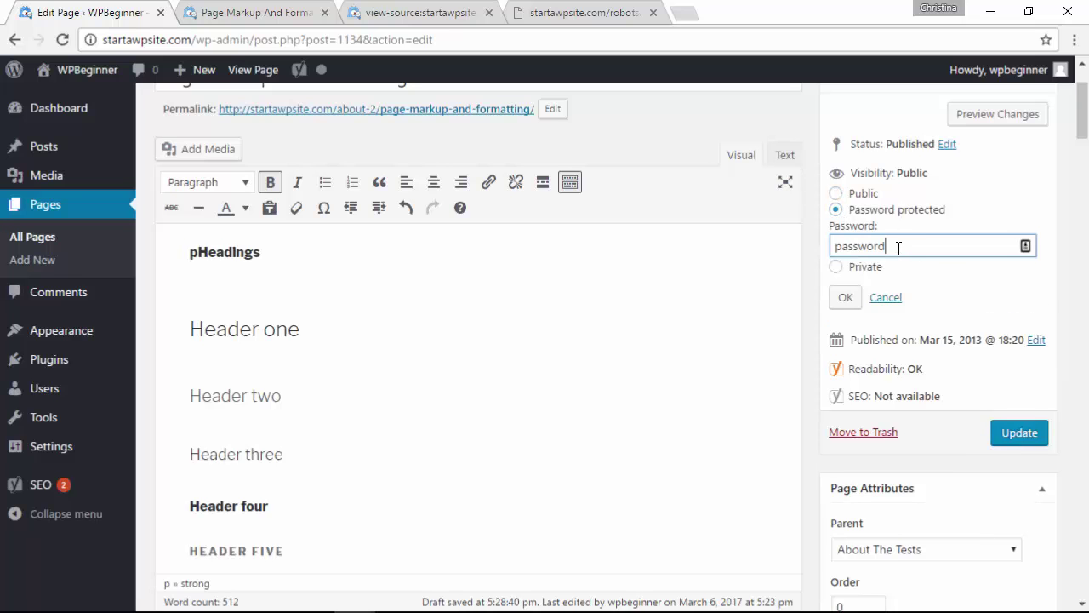
{"action": "left_click", "coordinate": [847, 297]}
{"action": "left_click", "coordinate": [1019, 295]}
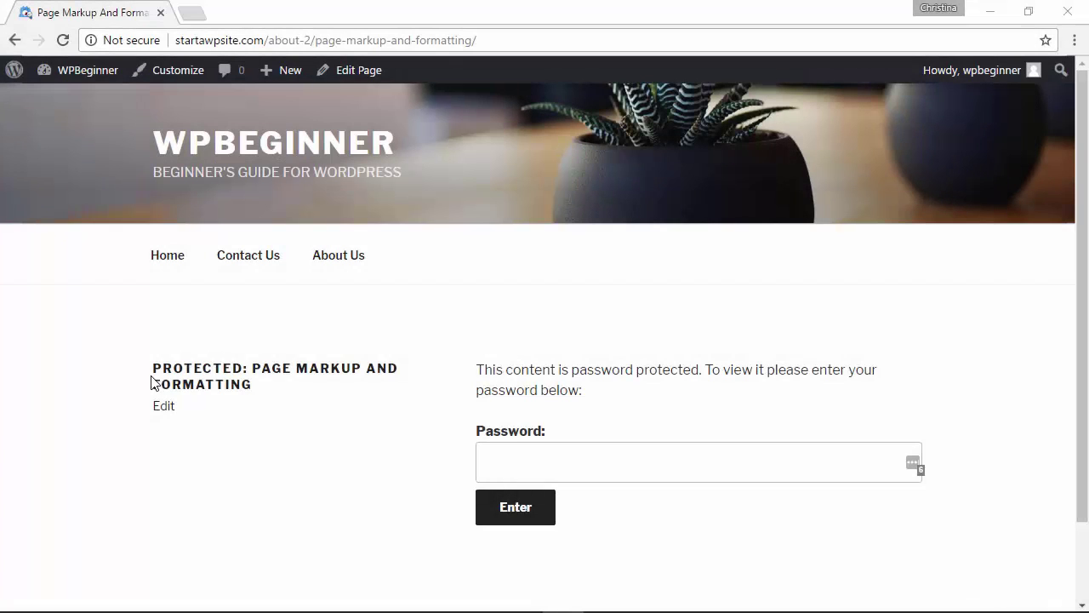
Submit the page password on the protected page and scroll through the unlocked headings and lists
{"action": "scroll", "coordinate": [497, 366], "scroll_direction": "down", "scroll_amount": 2}
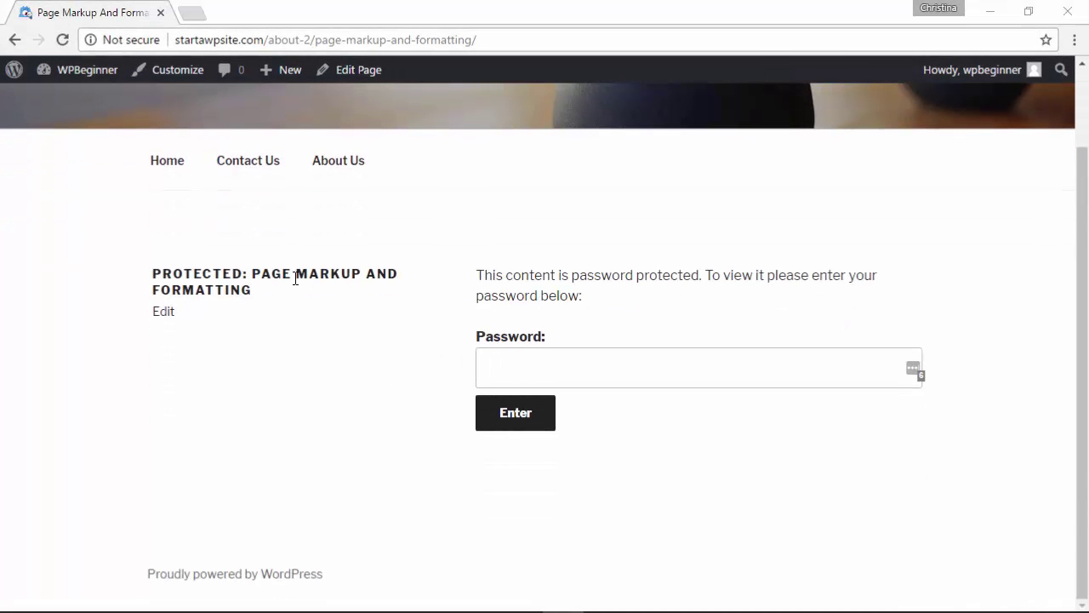
{"action": "left_click", "coordinate": [512, 363]}
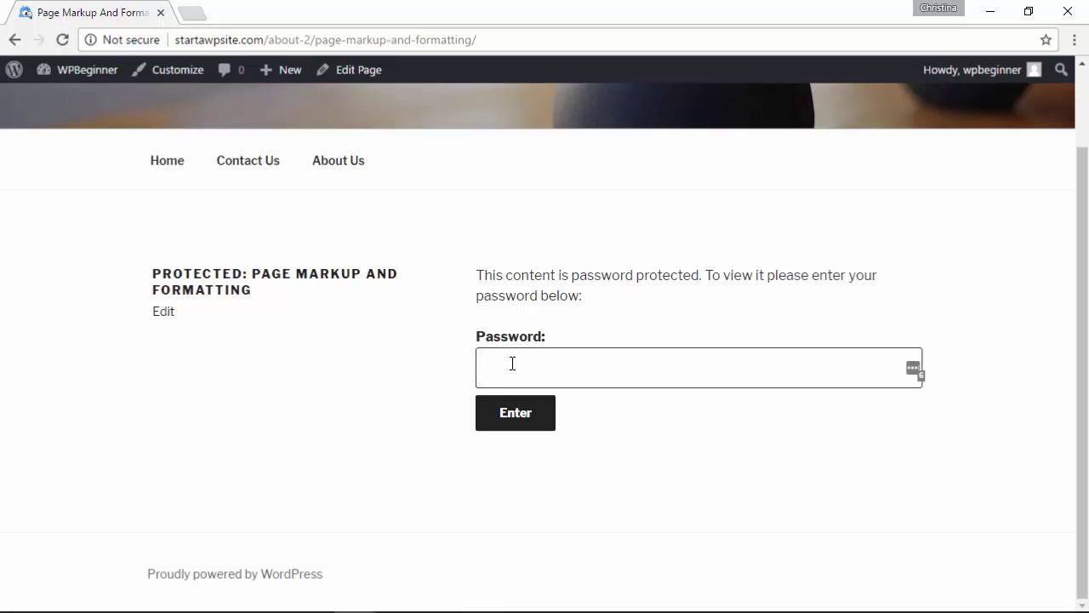
{"action": "type", "text": "password"}
{"action": "key", "text": "Return"}
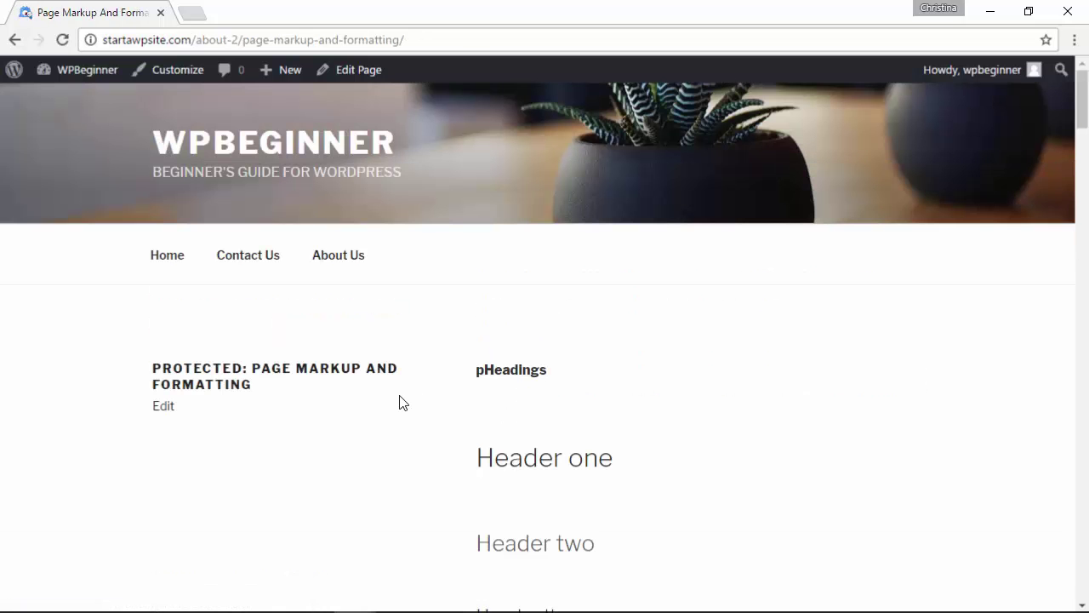
{"action": "scroll", "coordinate": [404, 402], "scroll_direction": "down", "scroll_amount": 14}
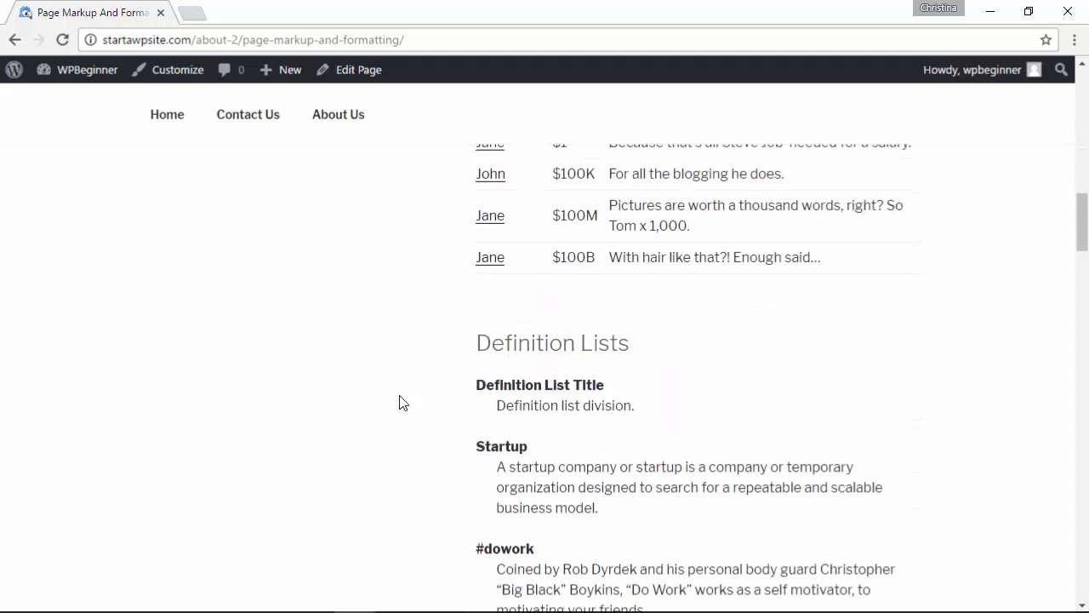
{"action": "scroll", "coordinate": [403, 402], "scroll_direction": "down", "scroll_amount": 7}
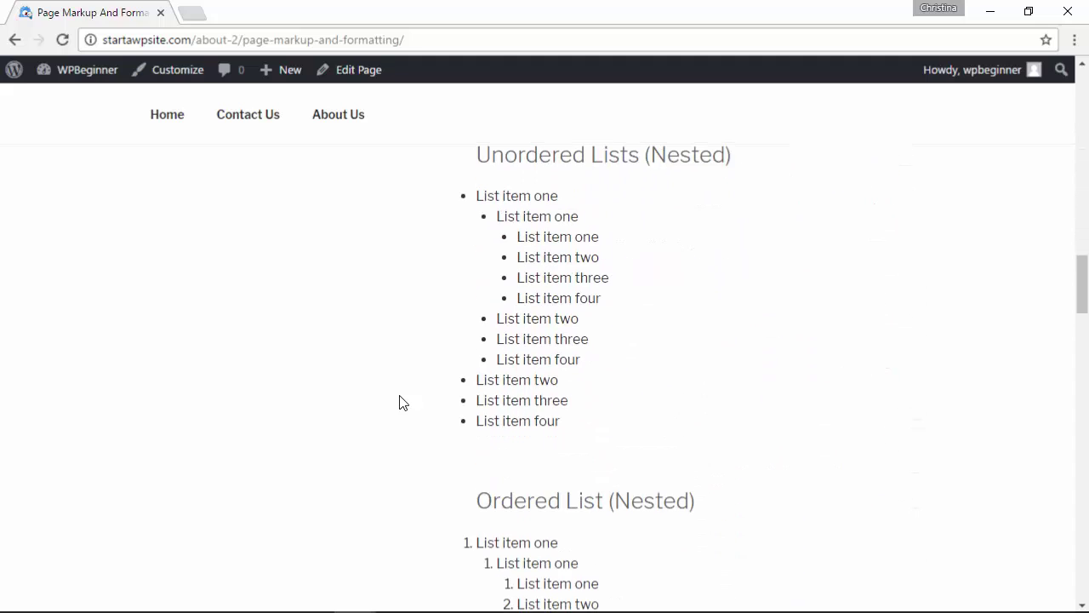